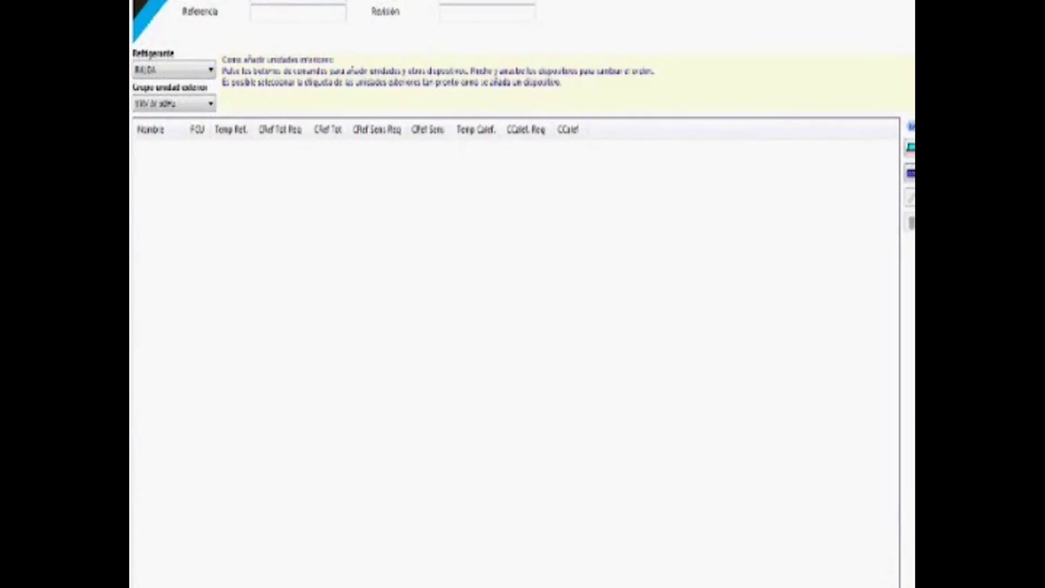
Enter the project reference 1438P and the revision v0
{"action": "left_click", "coordinate": [254, 12]}
{"action": "type", "text": "1408P"}
{"action": "left_click", "coordinate": [450, 13]}
{"action": "type", "text": "1438P"}
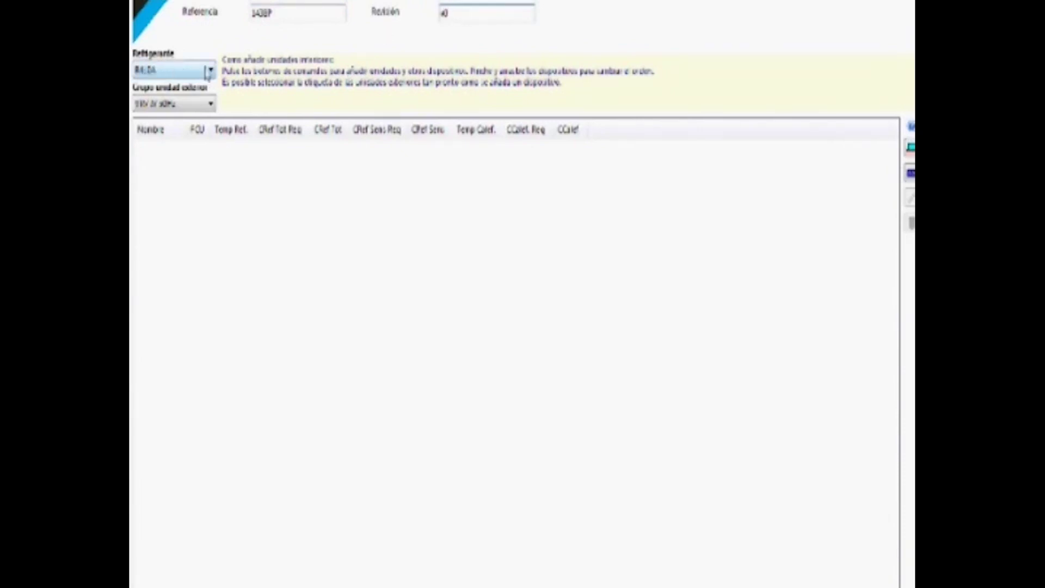
Keep R410A as the refrigerant and choose VRV IV 50Hz as the outdoor unit group
{"action": "left_click", "coordinate": [210, 71]}
{"action": "left_click", "coordinate": [207, 83]}
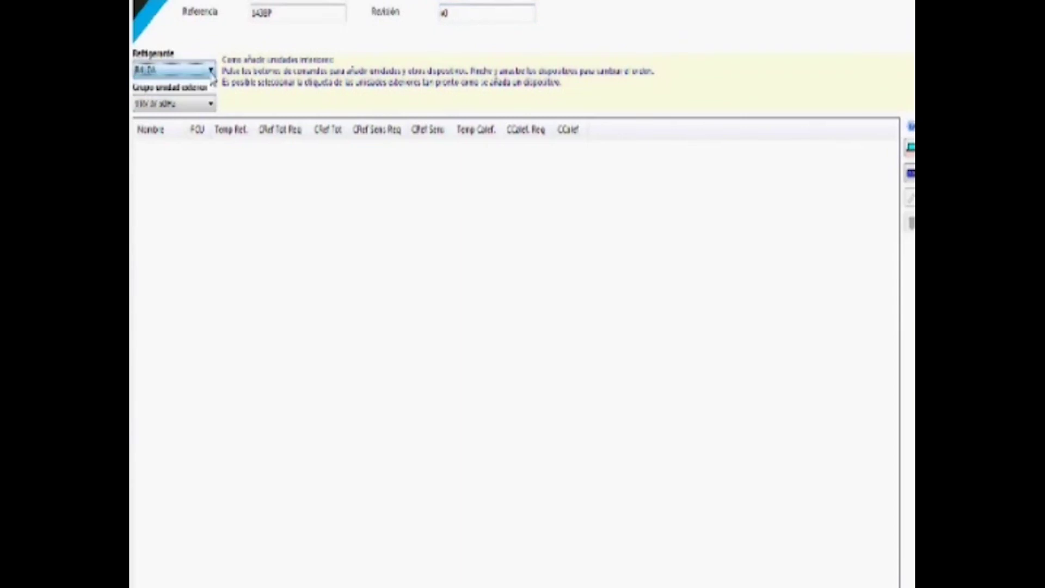
{"action": "left_click", "coordinate": [211, 105]}
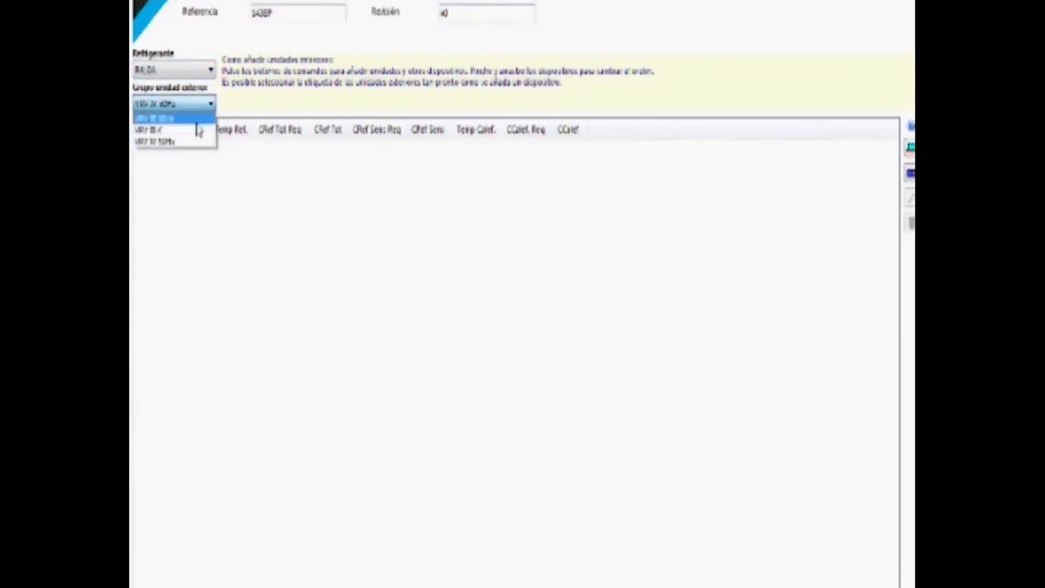
{"action": "left_click", "coordinate": [193, 143]}
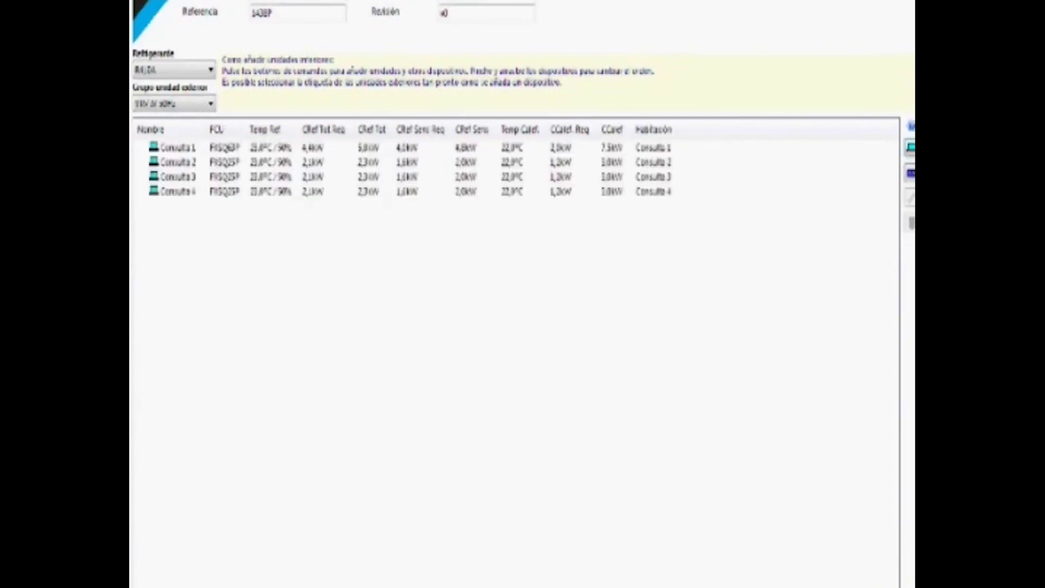
Start a new indoor unit with Espera/Recepción as both its name and its room
{"action": "left_click", "coordinate": [911, 152]}
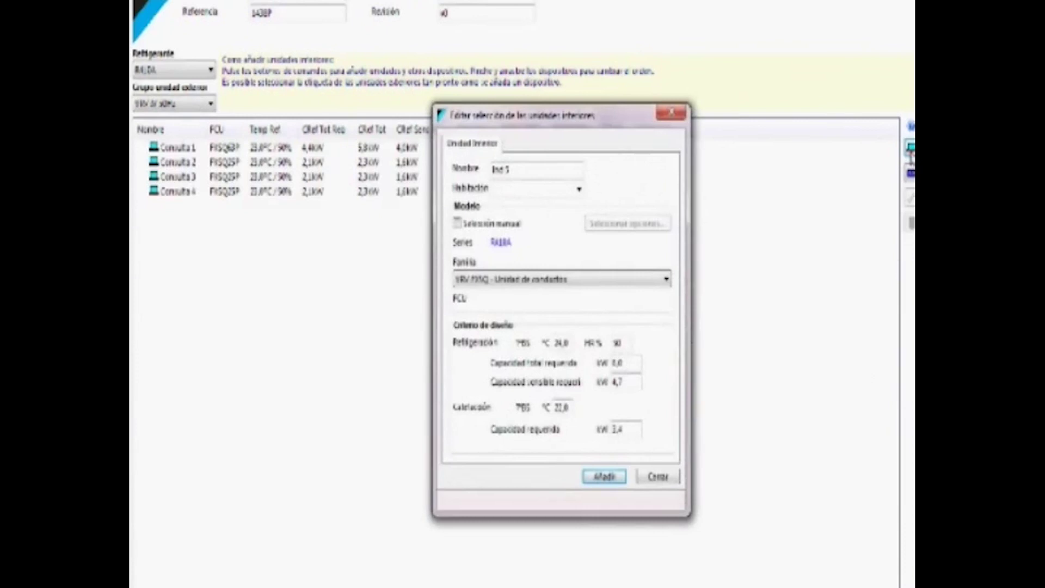
{"action": "left_click_drag", "start_coordinate": [527, 171], "coordinate": [454, 179]}
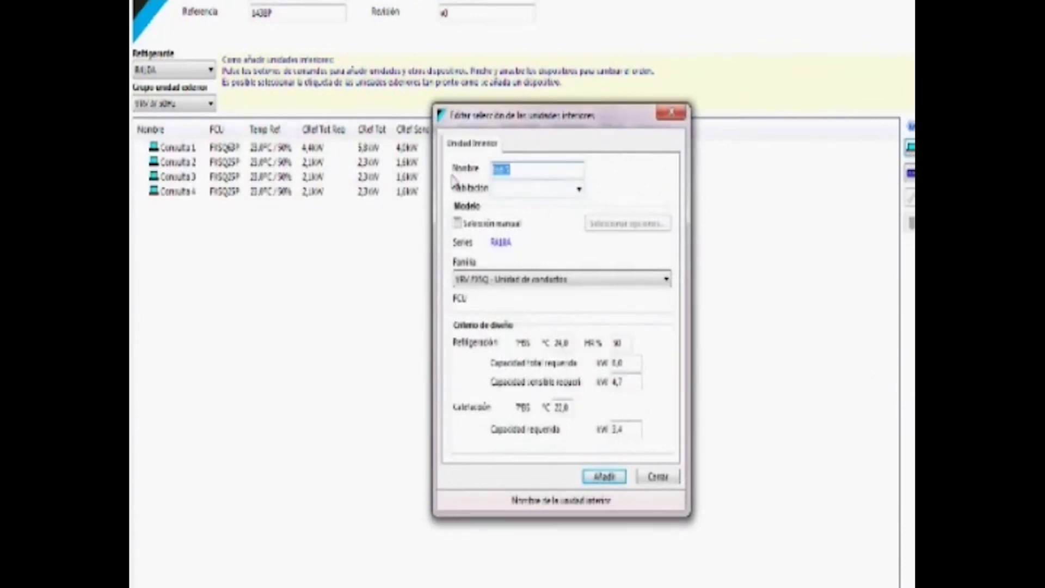
{"action": "type", "text": "Extxter"}
{"action": "key", "text": "BackSpace"}
{"action": "key", "text": "BackSpace"}
{"action": "key", "text": "BackSpace"}
{"action": "key", "text": "BackSpace"}
{"action": "type", "text": "xpe"}
{"action": "type", "text": "ra/Recepcion"}
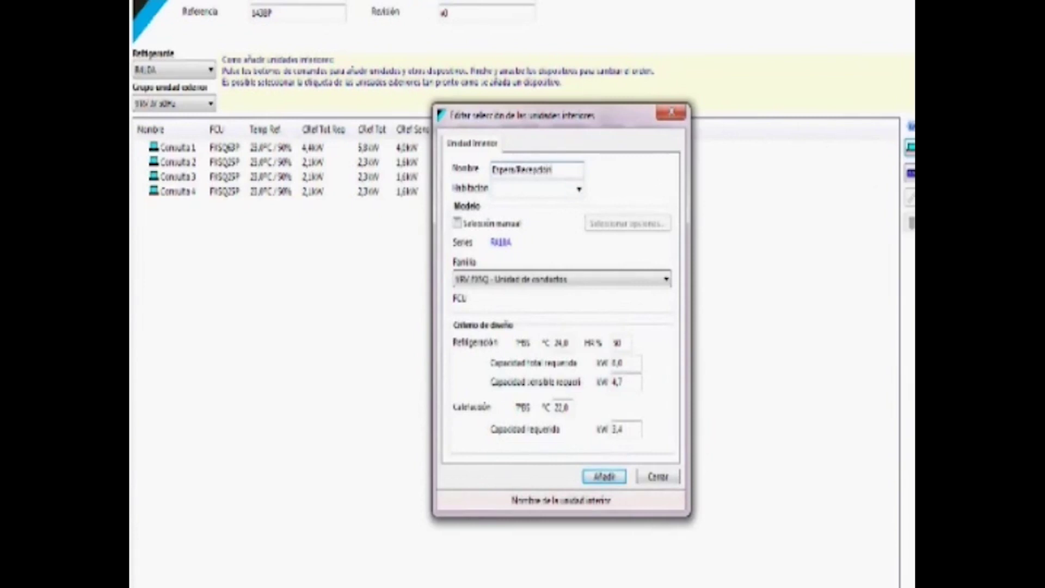
{"action": "left_click", "coordinate": [515, 188]}
{"action": "type", "text": "Espera/Recepción"}
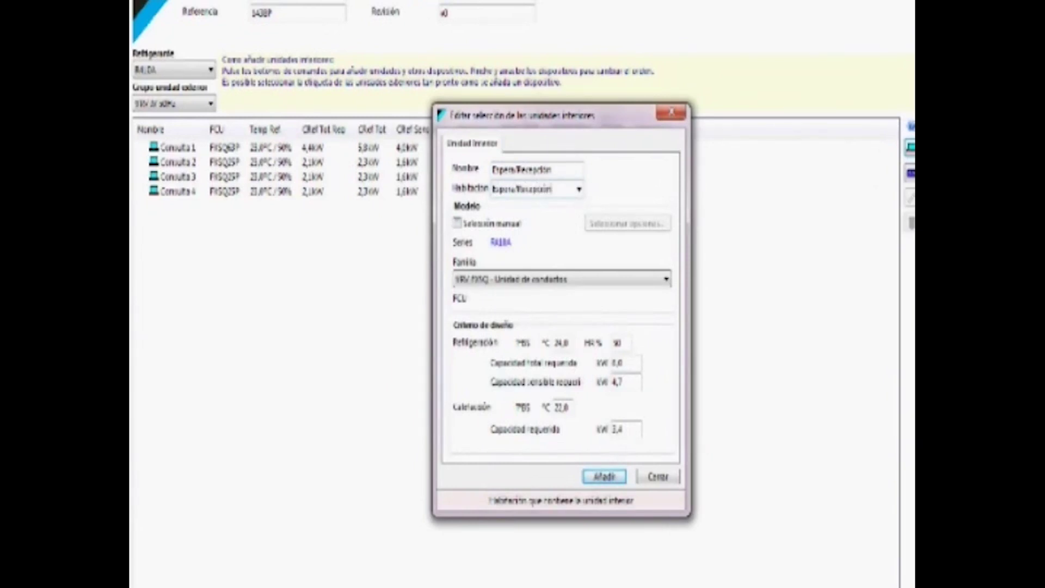
Set the indoor unit's cooling temperature to 23 °C, total capacity to 7,0 kW, sensible capacity to 4,9 kW and heating capacity to 3,0 kW
{"action": "left_click", "coordinate": [565, 344]}
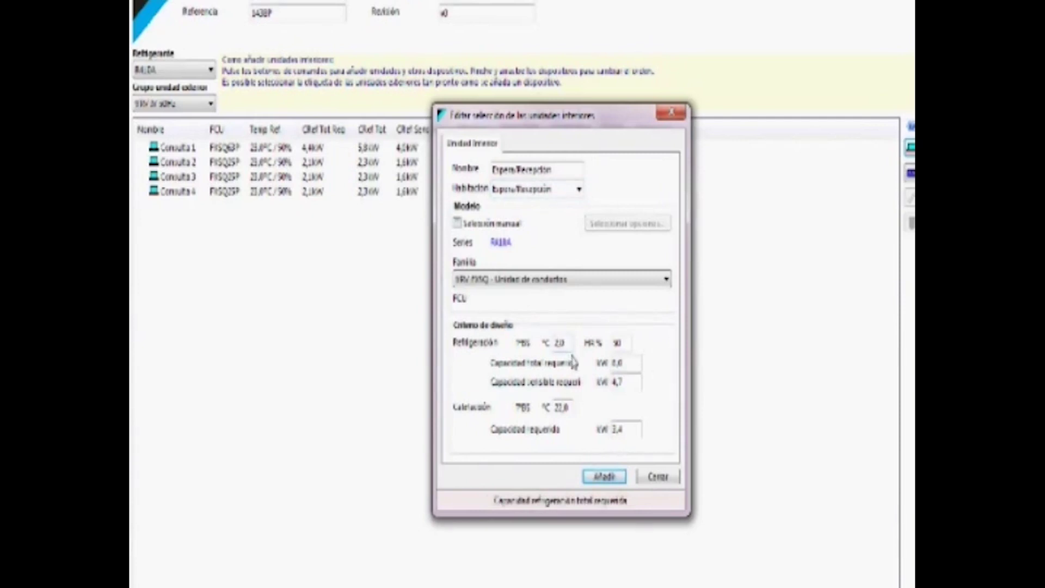
{"action": "type", "text": "1"}
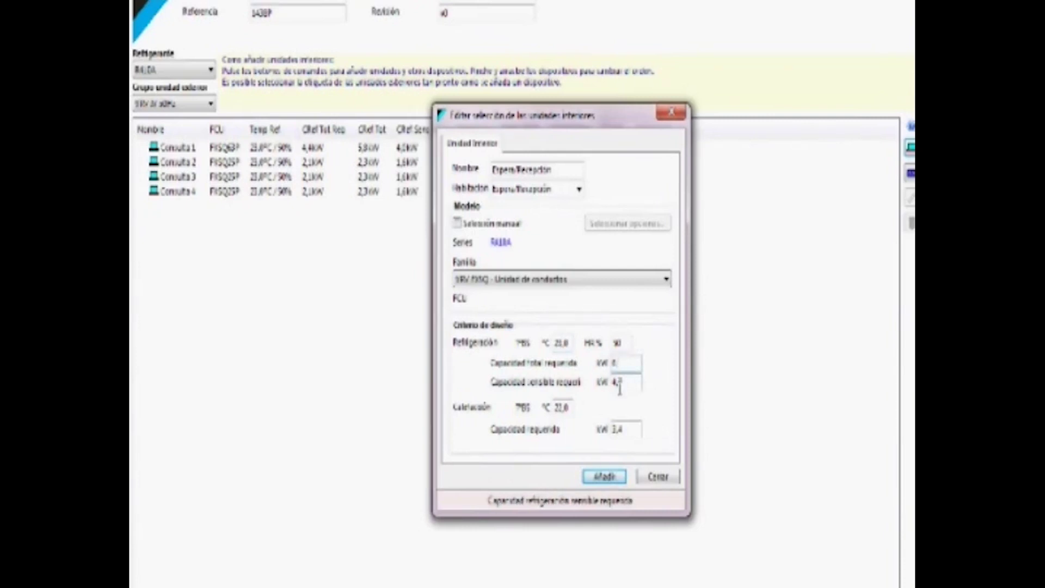
{"action": "type", "text": "7"}
{"action": "key", "text": "BackSpace"}
{"action": "type", "text": "4"}
{"action": "left_click", "coordinate": [626, 429]}
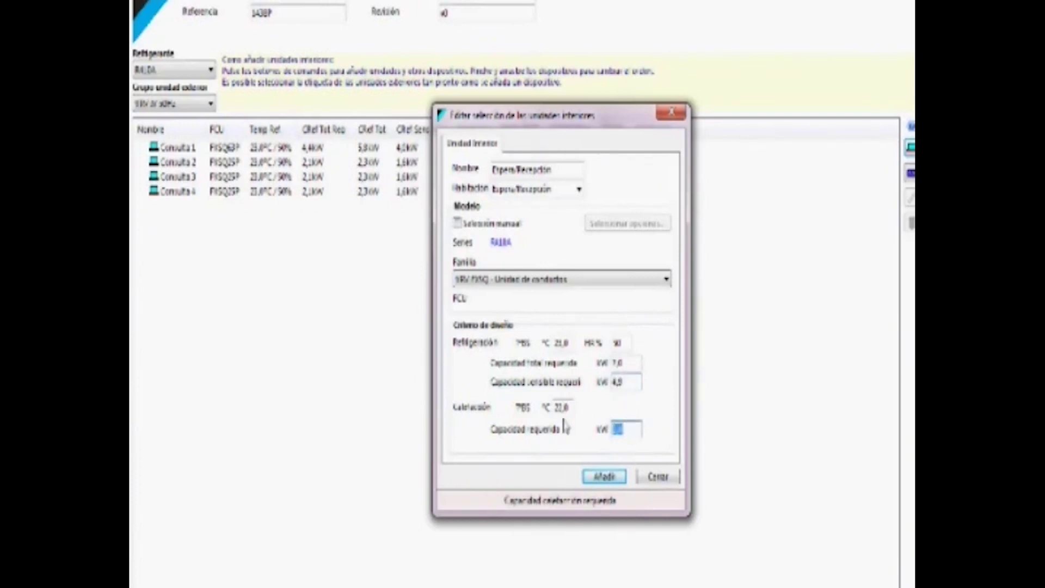
{"action": "type", "text": "3"}
Choose the VRV FXSQ duct unit family, add the Espera/Recepción unit to the list and close the dialog
{"action": "left_click", "coordinate": [666, 279]}
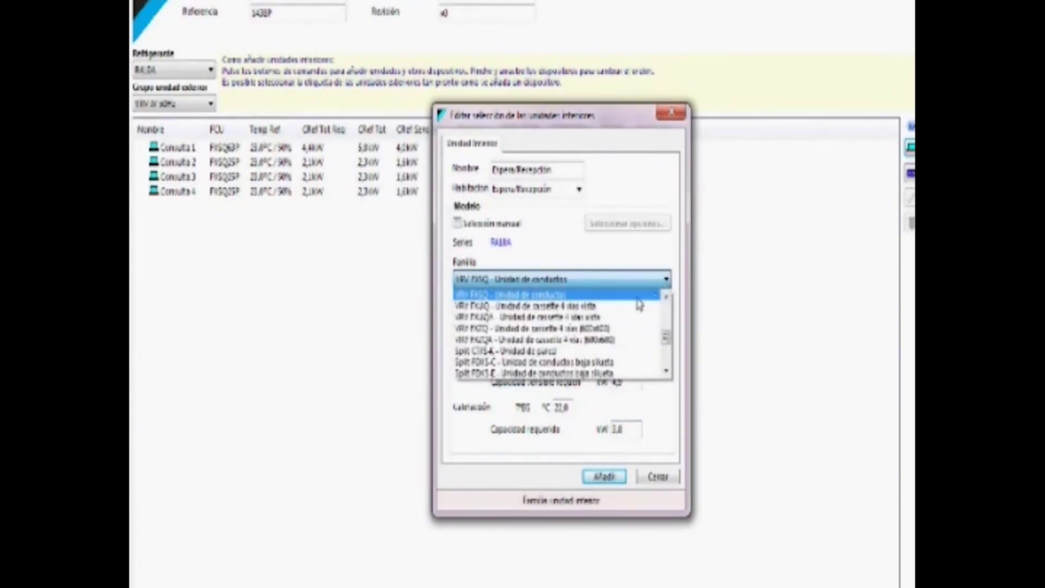
{"action": "left_click", "coordinate": [667, 372]}
{"action": "left_click_drag", "start_coordinate": [667, 372], "coordinate": [670, 342]}
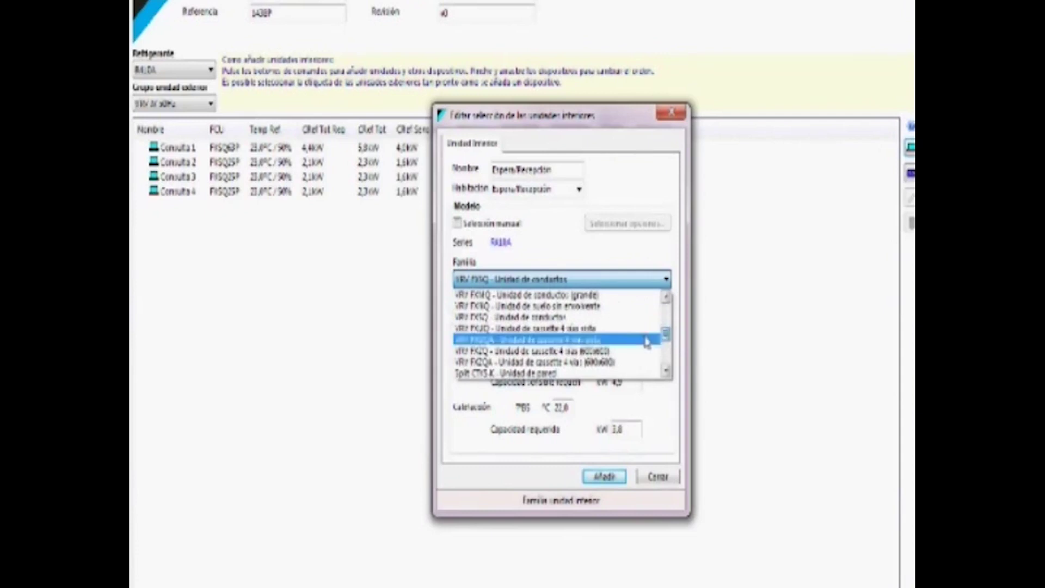
{"action": "left_click", "coordinate": [545, 317]}
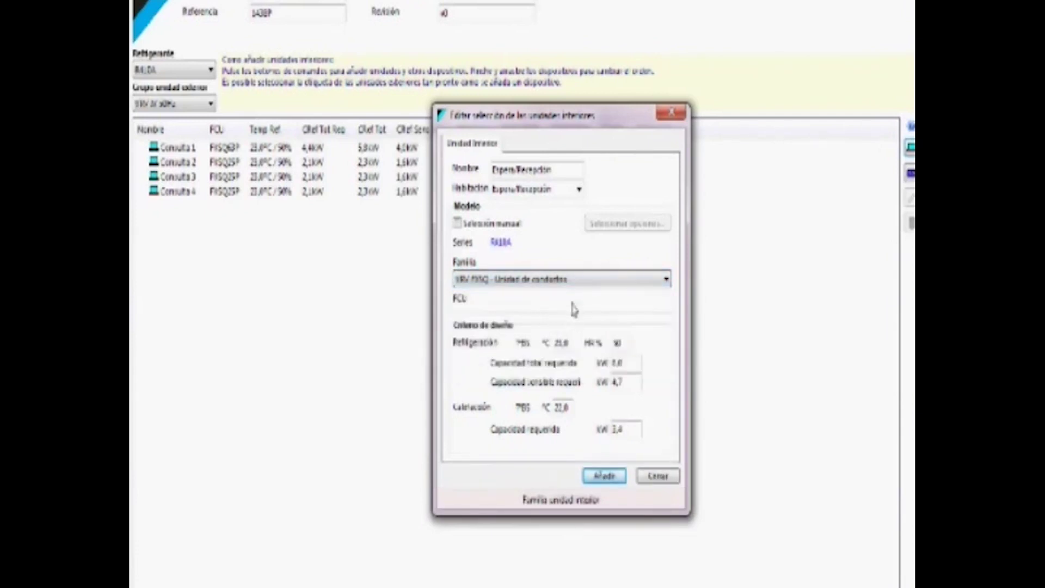
{"action": "left_click", "coordinate": [607, 476]}
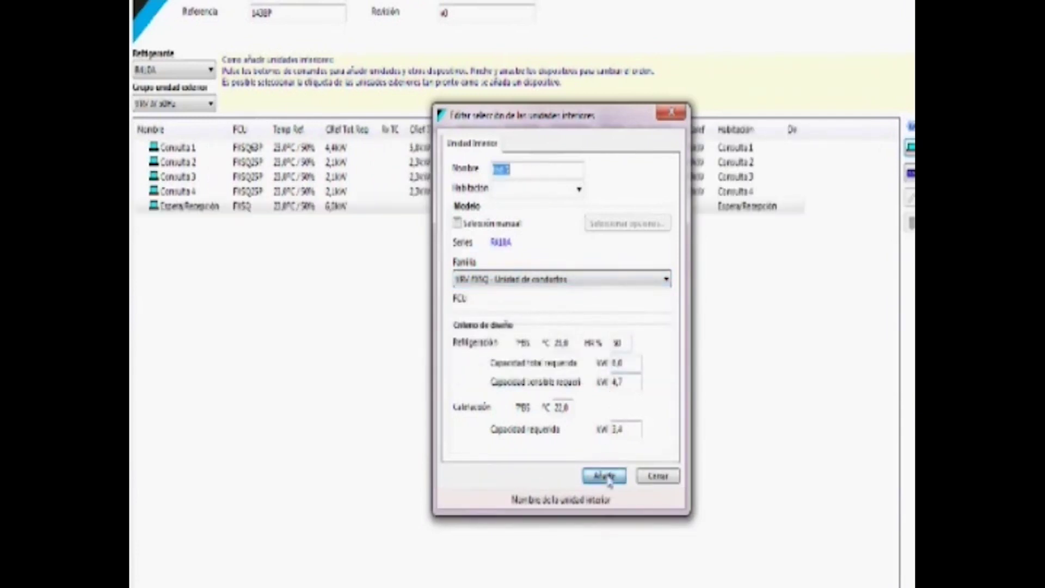
{"action": "left_click", "coordinate": [659, 476]}
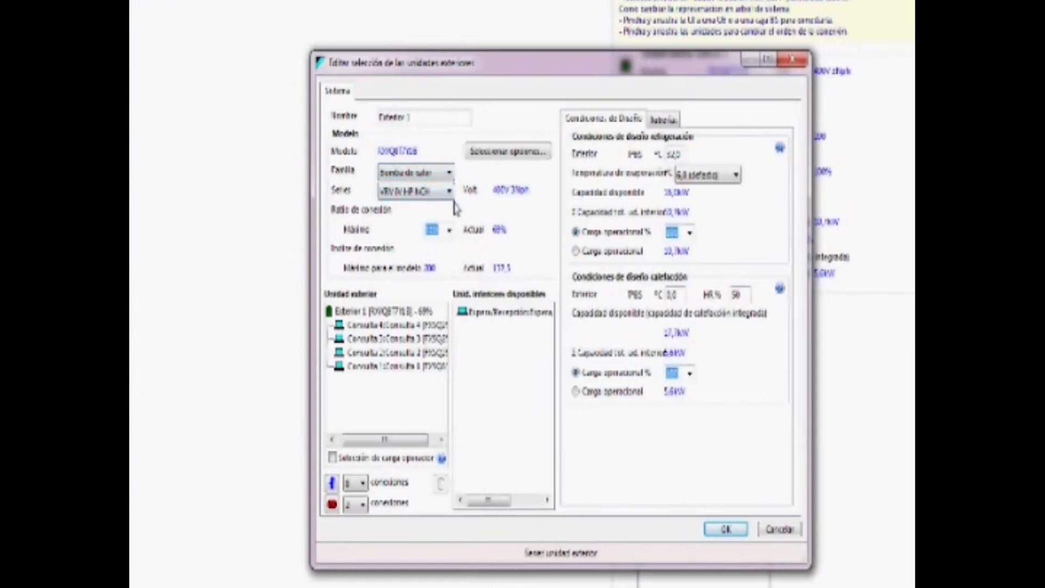
Assign the Espera/Recepción indoor unit to Exterior 1 and set the outdoor heating design temperature to 1,0 °C
{"action": "left_click", "coordinate": [501, 318]}
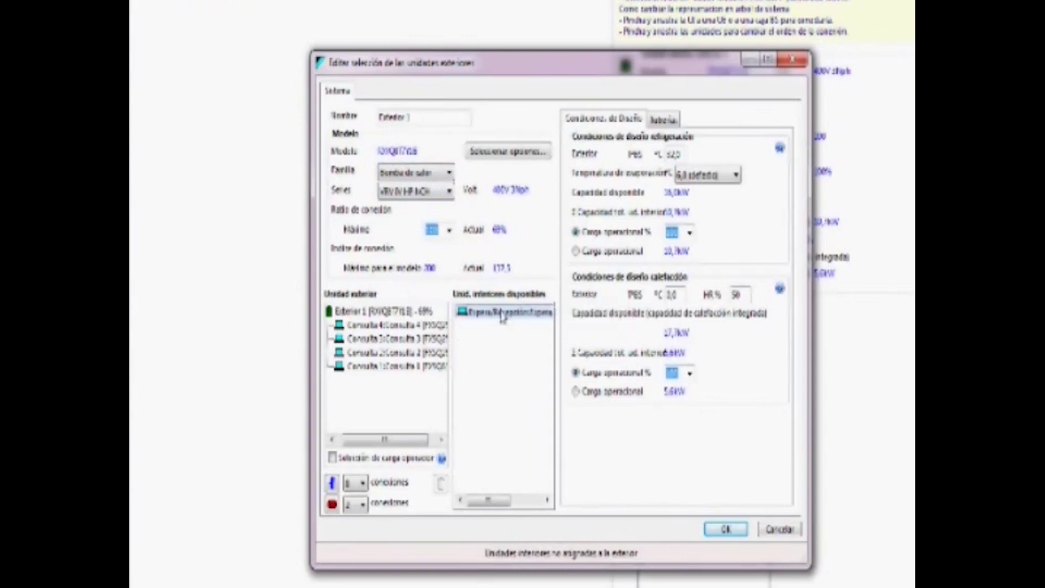
{"action": "left_click_drag", "start_coordinate": [501, 320], "coordinate": [387, 322]}
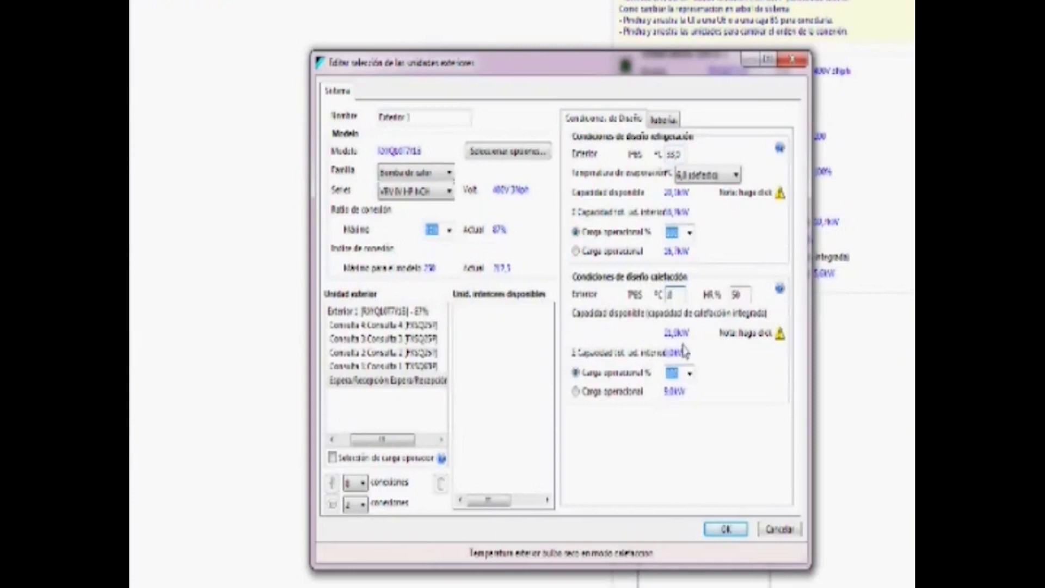
{"action": "type", "text": "1,"}
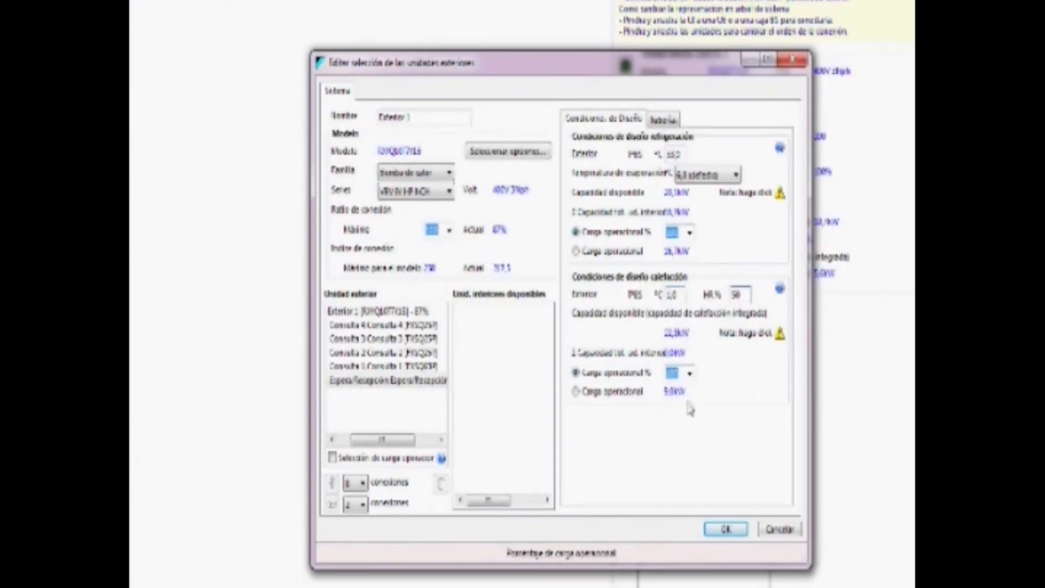
Keep manual pipe length entry enabled in Exterior 1's piping settings and accept the outdoor unit selection
{"action": "left_click", "coordinate": [661, 122]}
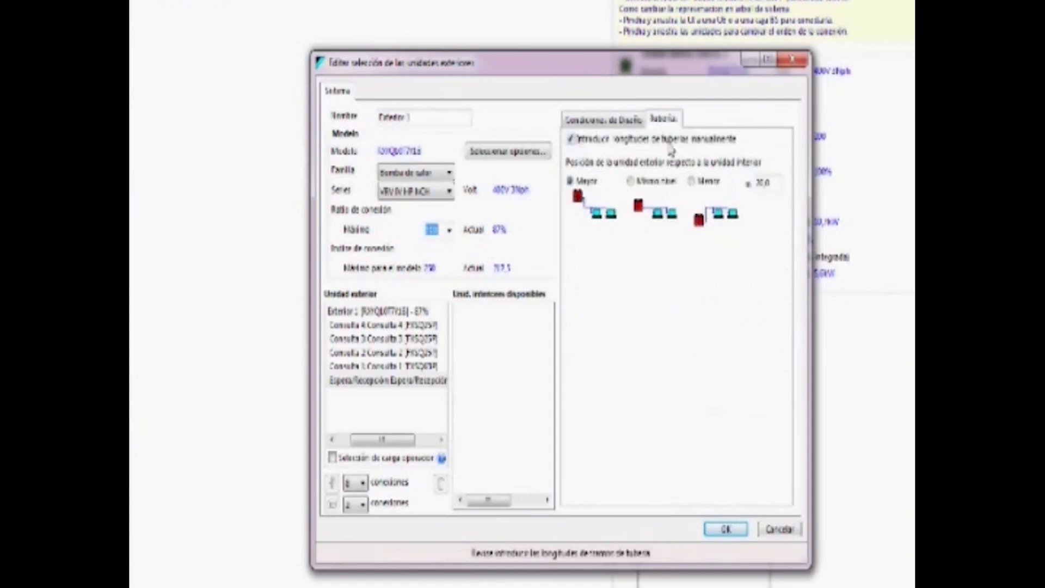
{"action": "left_click", "coordinate": [572, 141]}
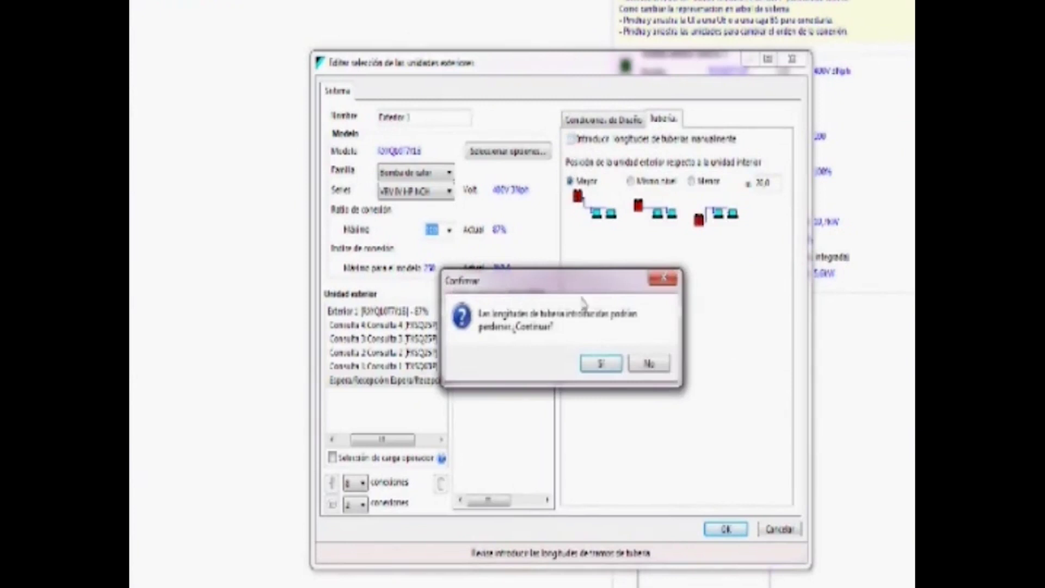
{"action": "left_click", "coordinate": [647, 370]}
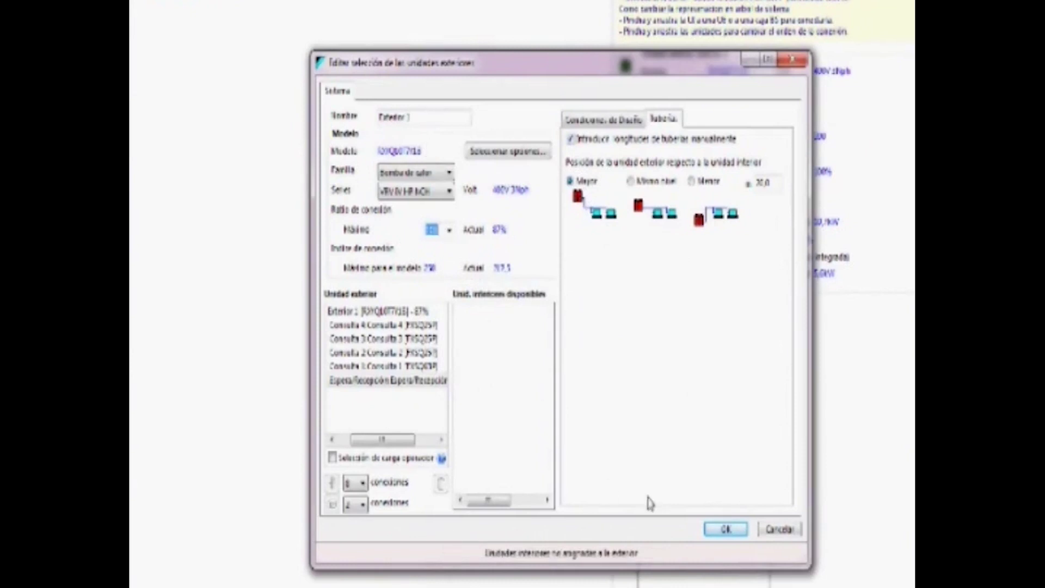
{"action": "left_click", "coordinate": [728, 530]}
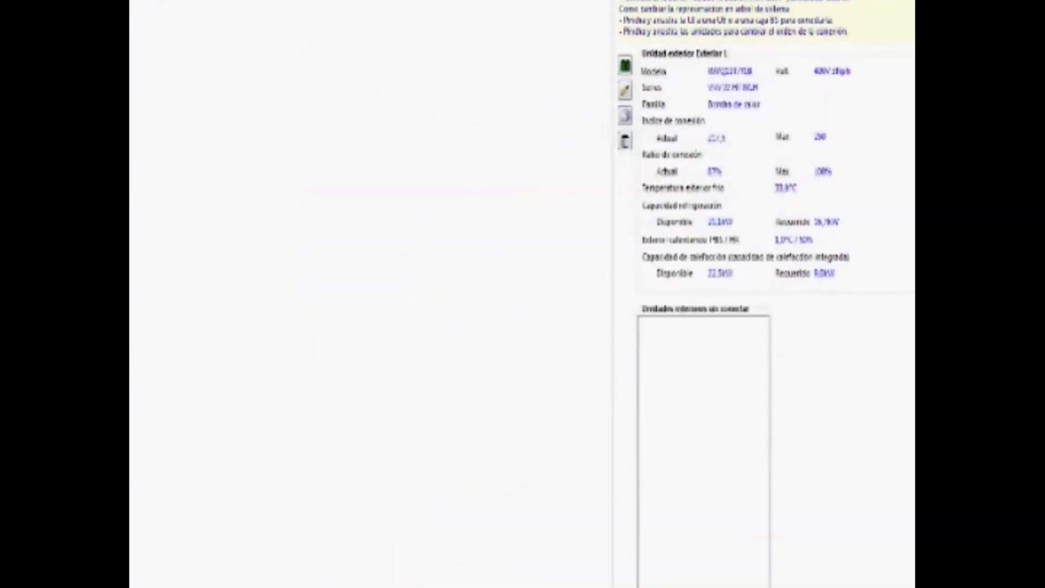
In the piping diagram, set the pipe length to the Espera/Recepción unit to 4,0 m
{"action": "left_click", "coordinate": [141, 3]}
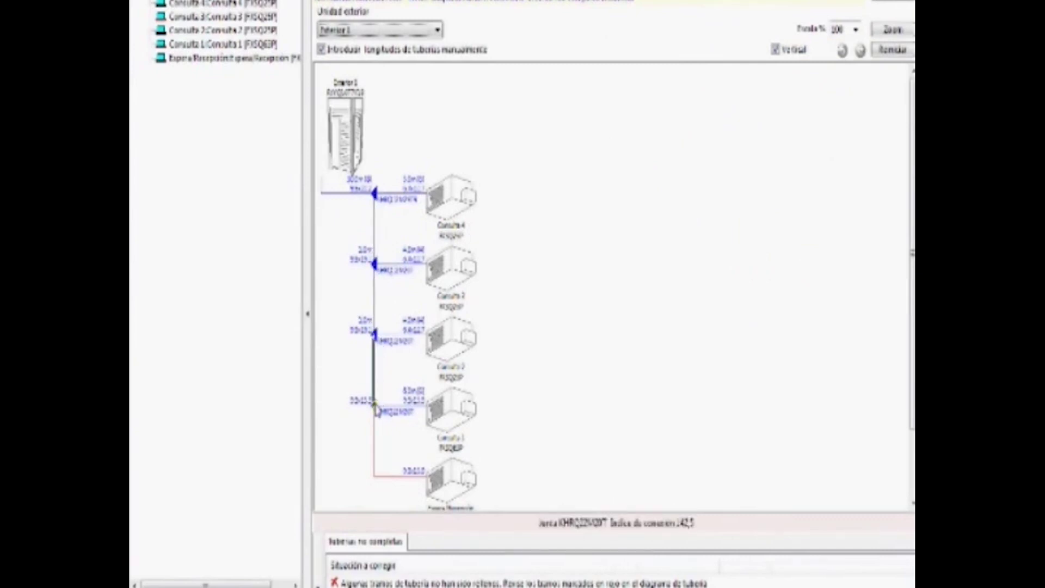
{"action": "left_click", "coordinate": [376, 438]}
{"action": "type", "text": "40"}
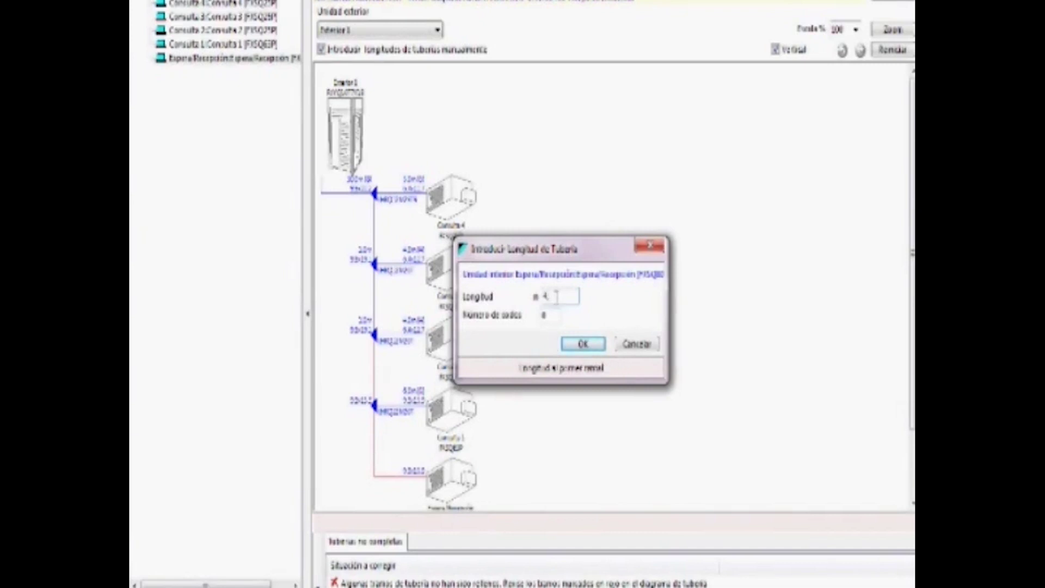
{"action": "left_click", "coordinate": [550, 318]}
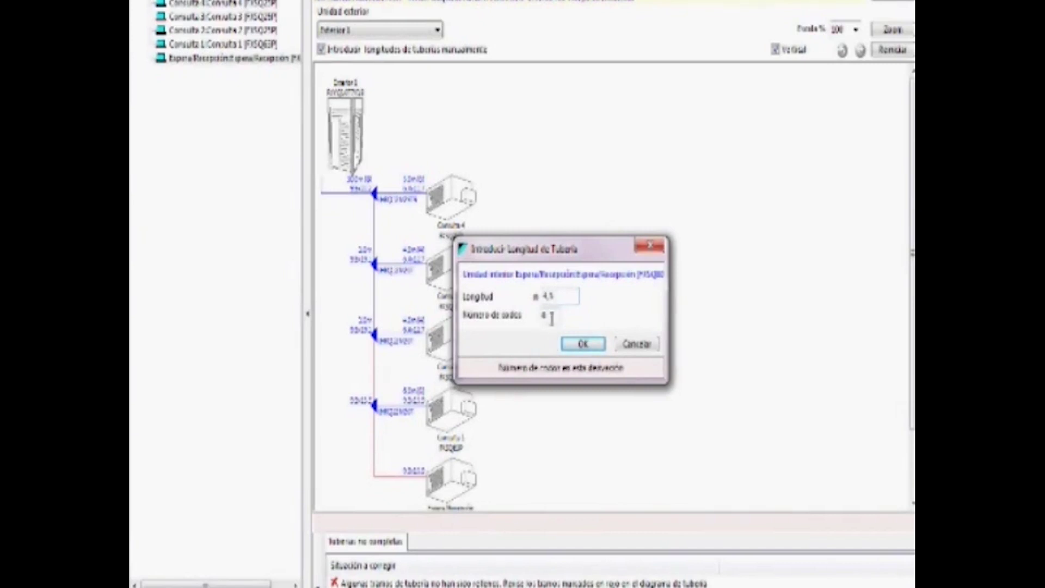
{"action": "left_click", "coordinate": [584, 344]}
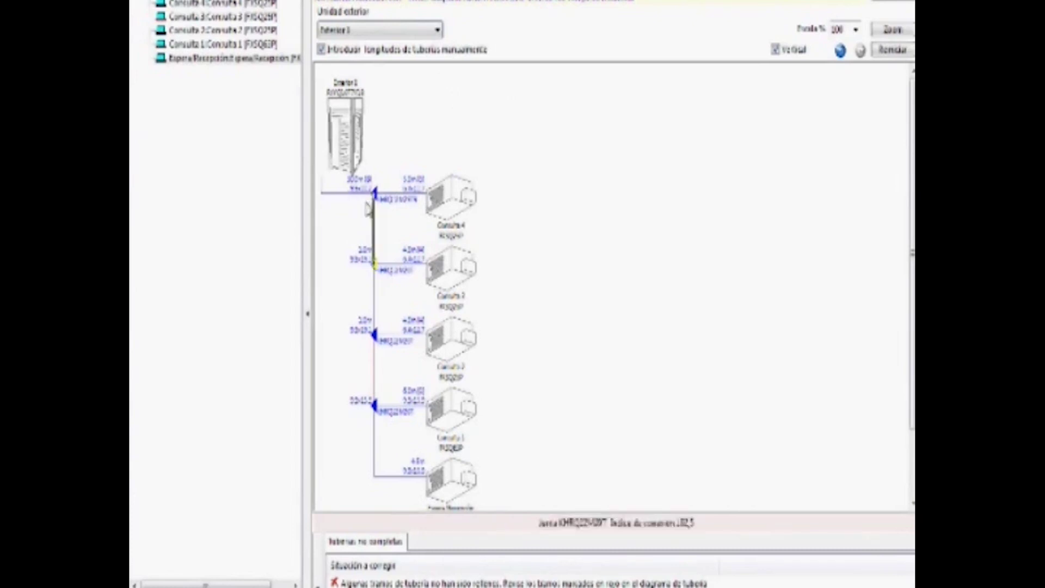
Enter the length of the pipe section between the Consulta 2 and Consulta 1 junctions
{"action": "left_click", "coordinate": [375, 372]}
{"action": "type", "text": "6,0"}
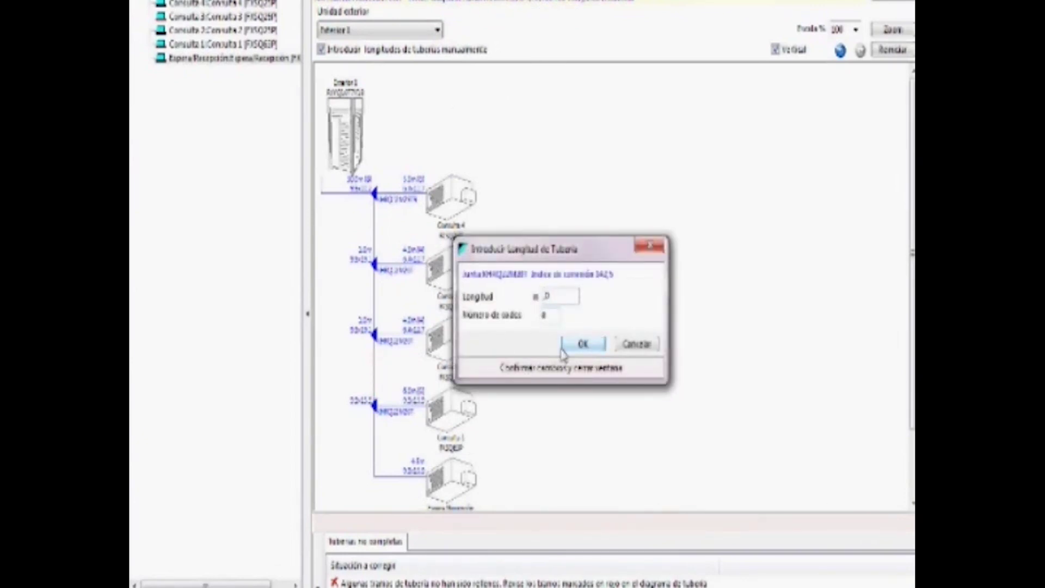
{"action": "type", "text": "10"}
{"action": "key", "text": "BackSpace"}
{"action": "type", "text": "5"}
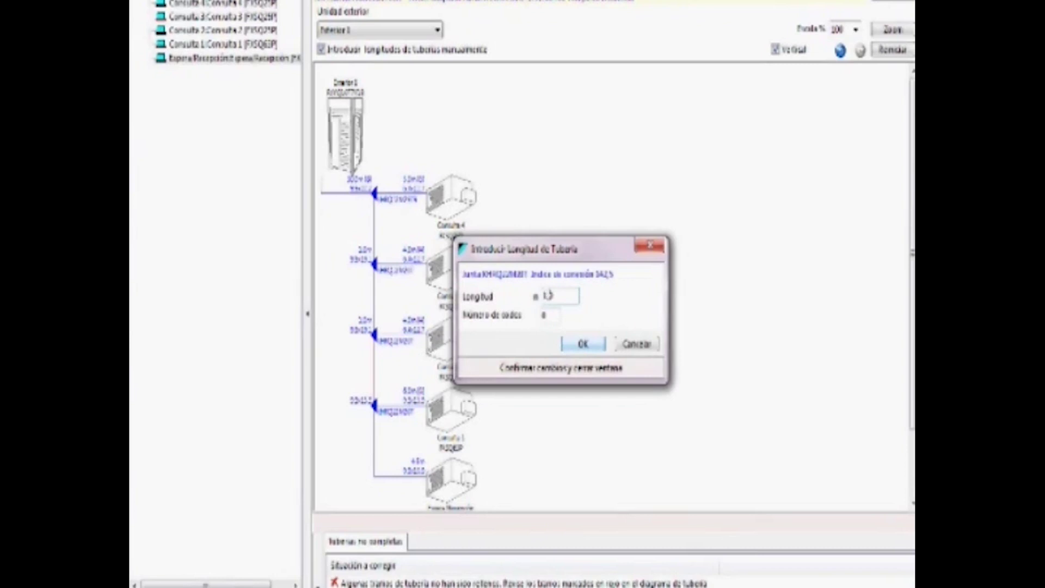
{"action": "left_click", "coordinate": [584, 344]}
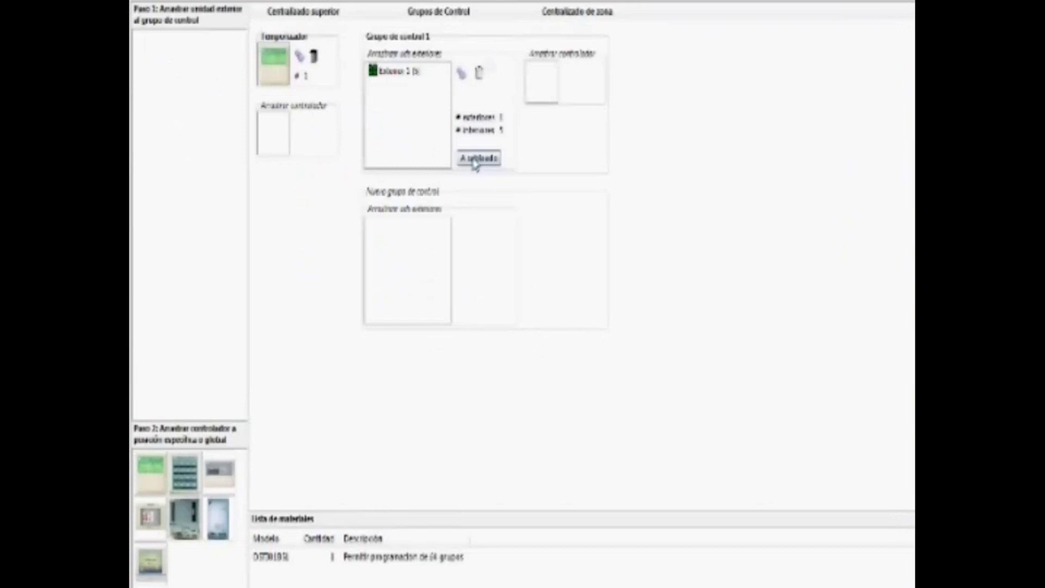
Open the wiring of Grupo de control 1
{"action": "left_click", "coordinate": [477, 159]}
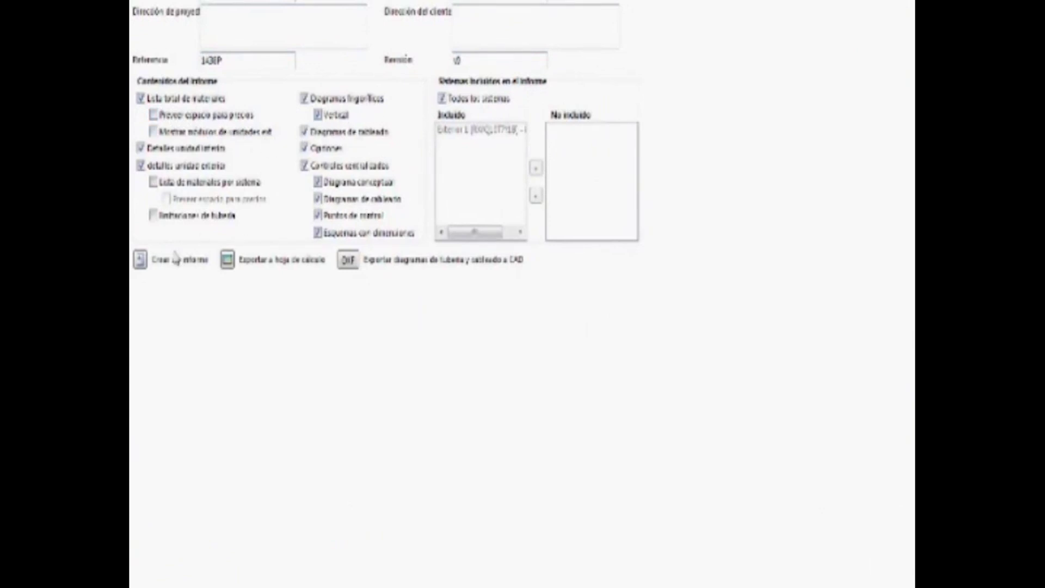
Create the project report, saving both the project file and the report in Documentos under their suggested names
{"action": "left_click", "coordinate": [140, 260]}
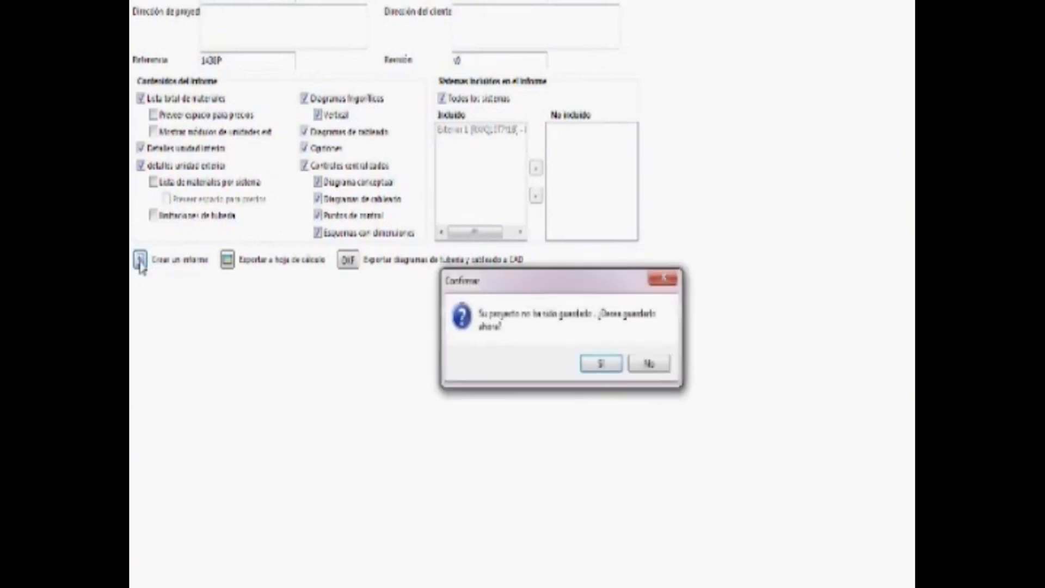
{"action": "left_click", "coordinate": [592, 368]}
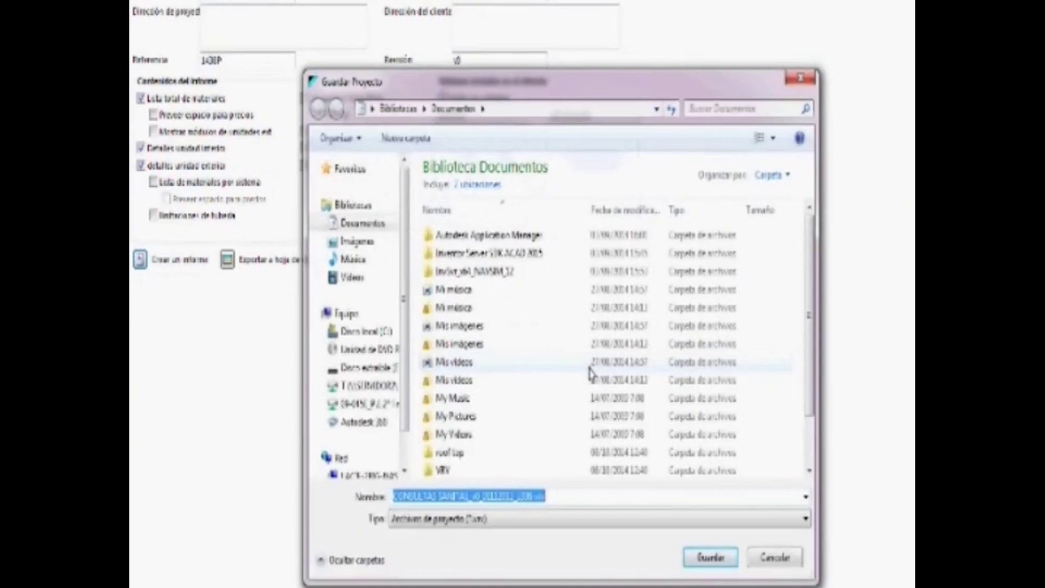
{"action": "left_click", "coordinate": [362, 223]}
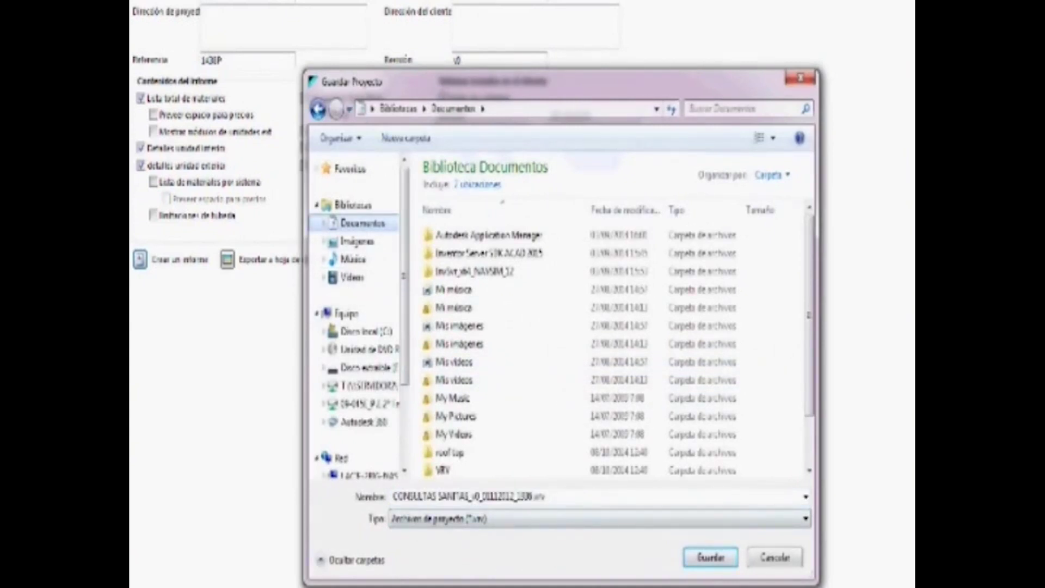
{"action": "left_click", "coordinate": [703, 562]}
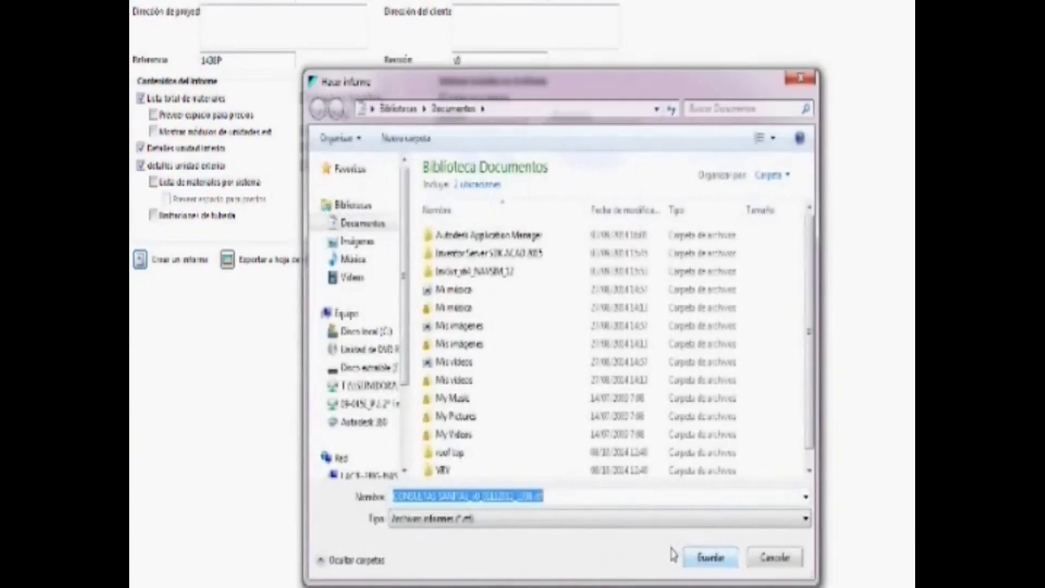
{"action": "left_click", "coordinate": [702, 563]}
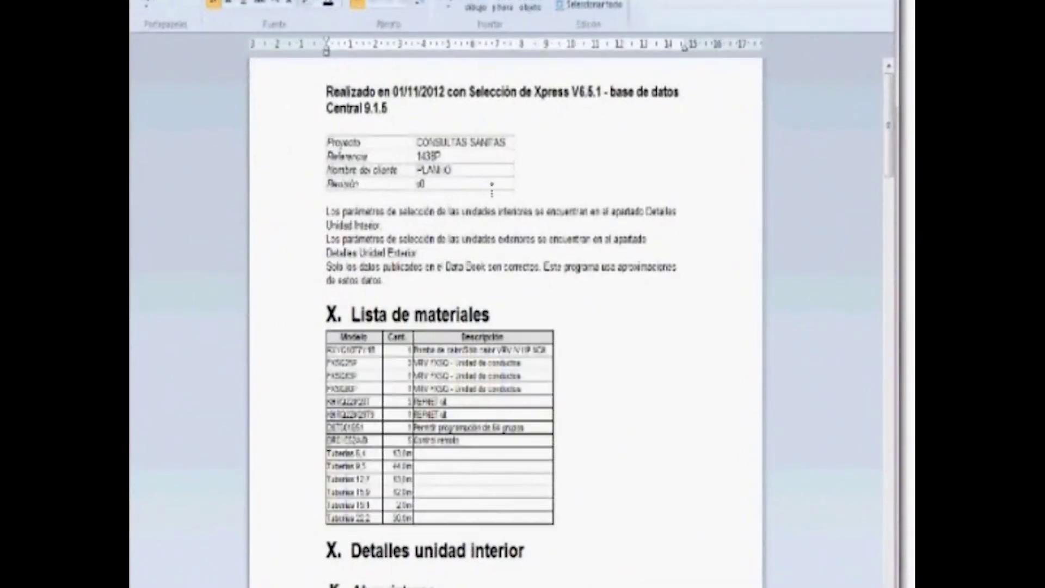
Review the generated report's material list, indoor unit details and outdoor unit details
{"action": "scroll", "coordinate": [555, 256], "scroll_direction": "down", "scroll_amount": 10}
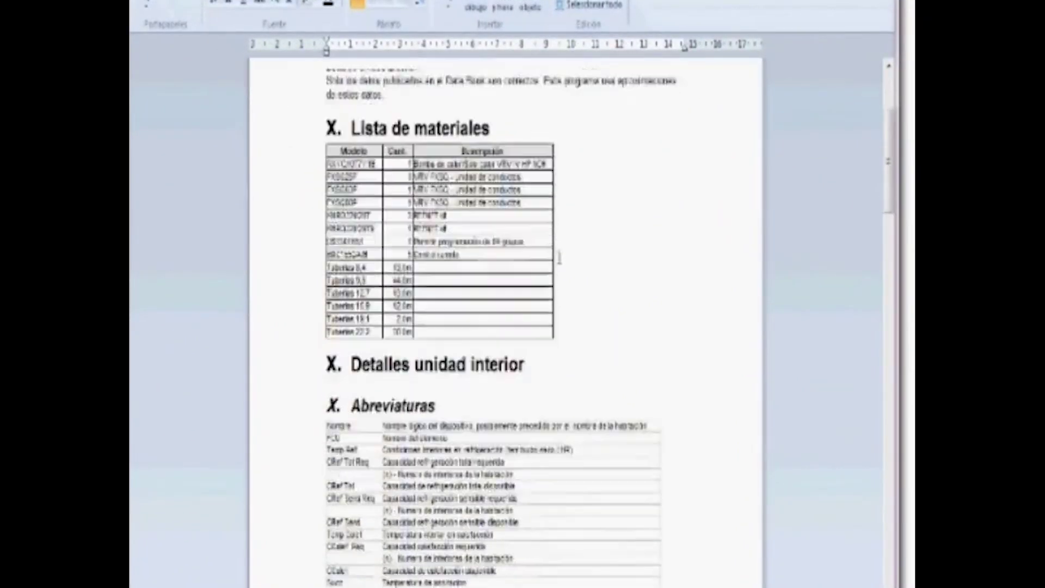
{"action": "scroll", "coordinate": [555, 256], "scroll_direction": "down", "scroll_amount": 20}
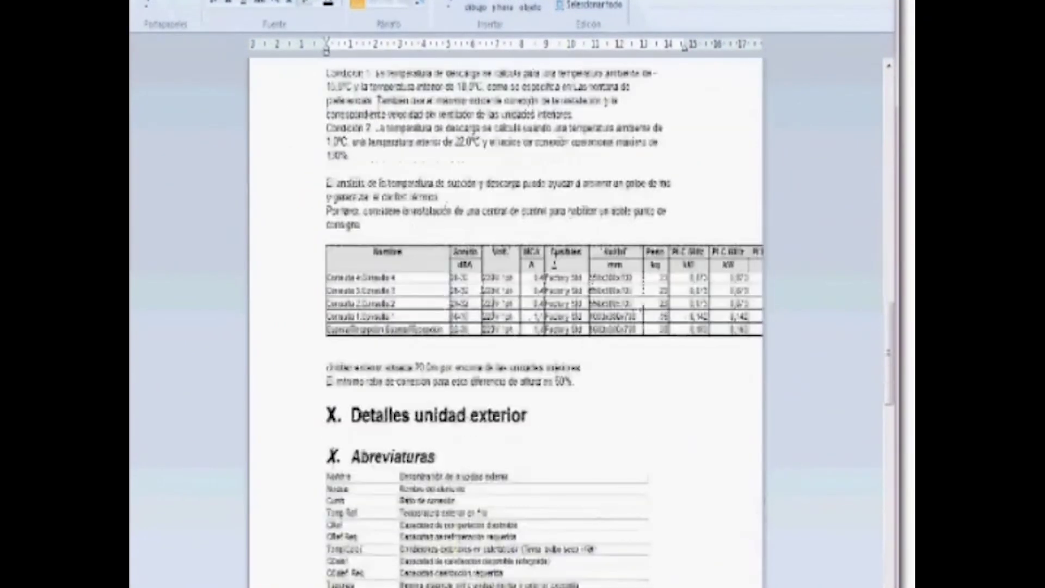
{"action": "scroll", "coordinate": [556, 260], "scroll_direction": "down", "scroll_amount": 20}
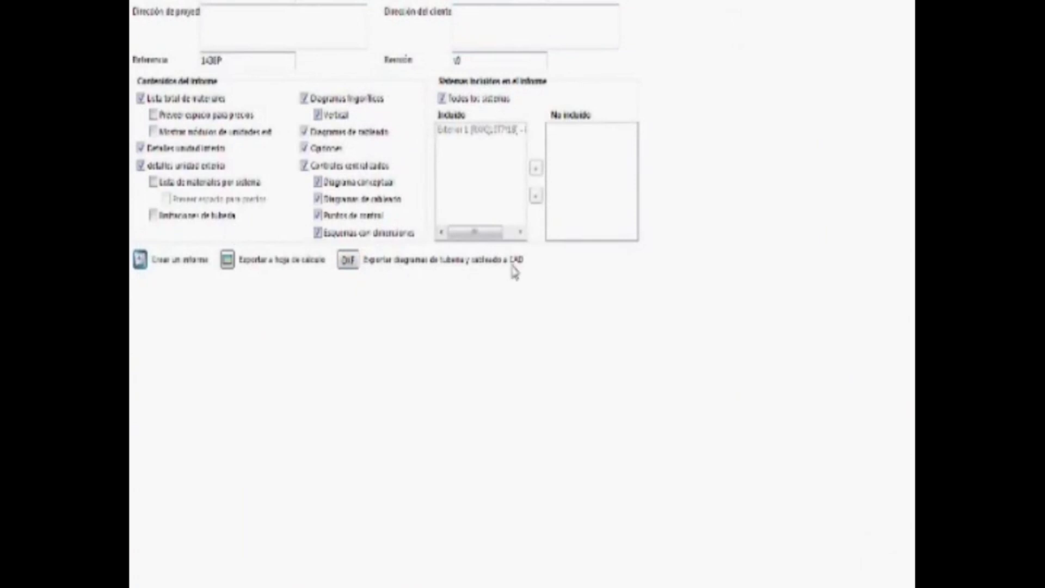
Export the piping and wiring diagrams to CAD as DXF in the preselected user folder, replacing the existing project file when saving
{"action": "left_click", "coordinate": [349, 261]}
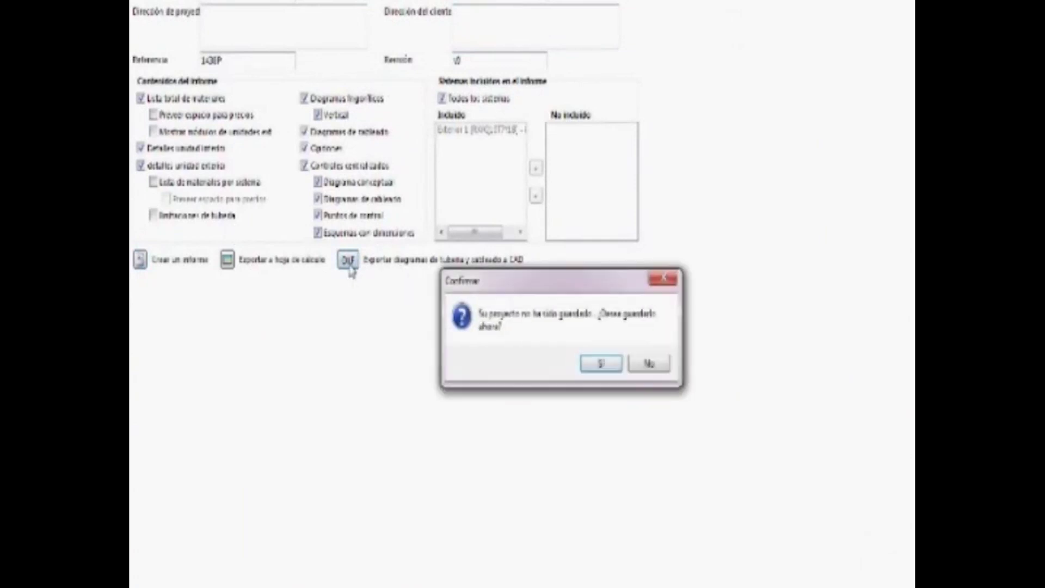
{"action": "left_click", "coordinate": [600, 364]}
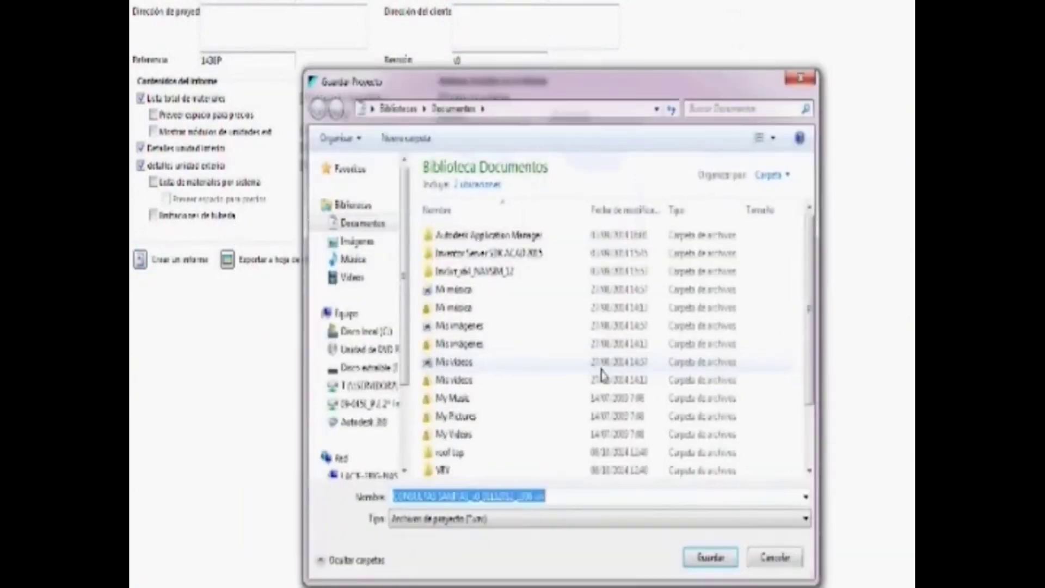
{"action": "left_click", "coordinate": [707, 556]}
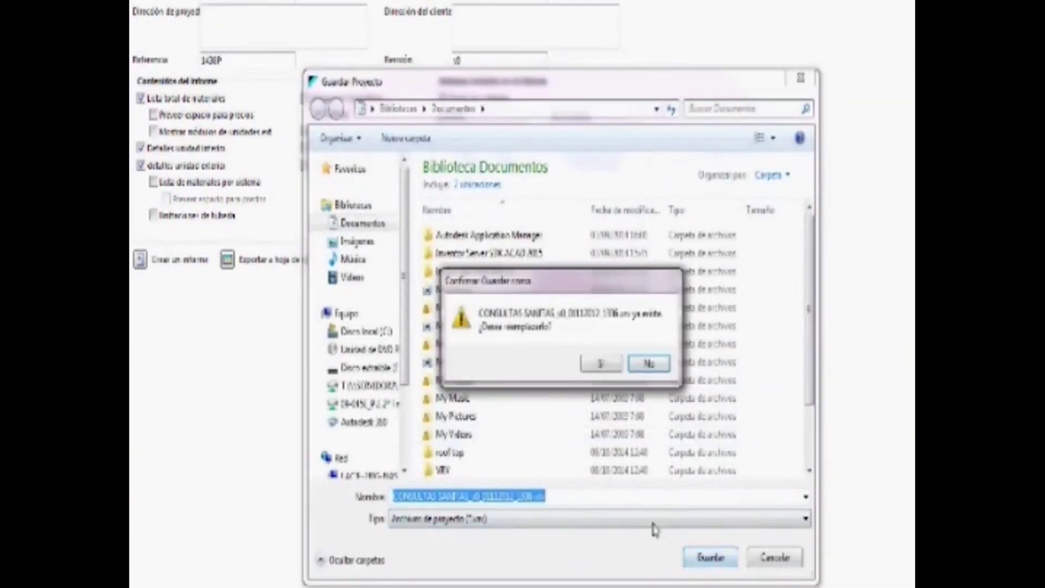
{"action": "left_click", "coordinate": [597, 365]}
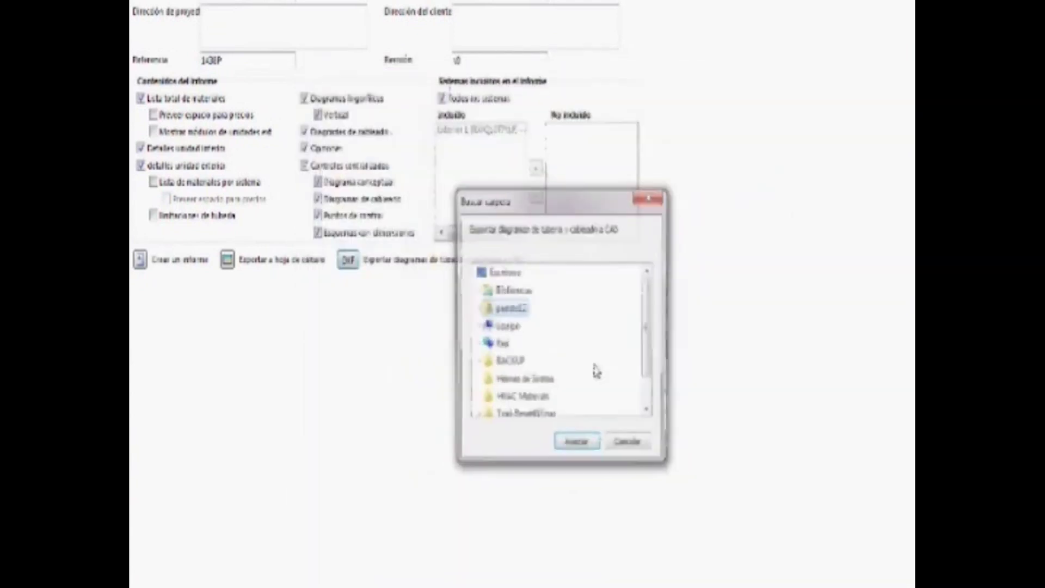
{"action": "left_click", "coordinate": [578, 446]}
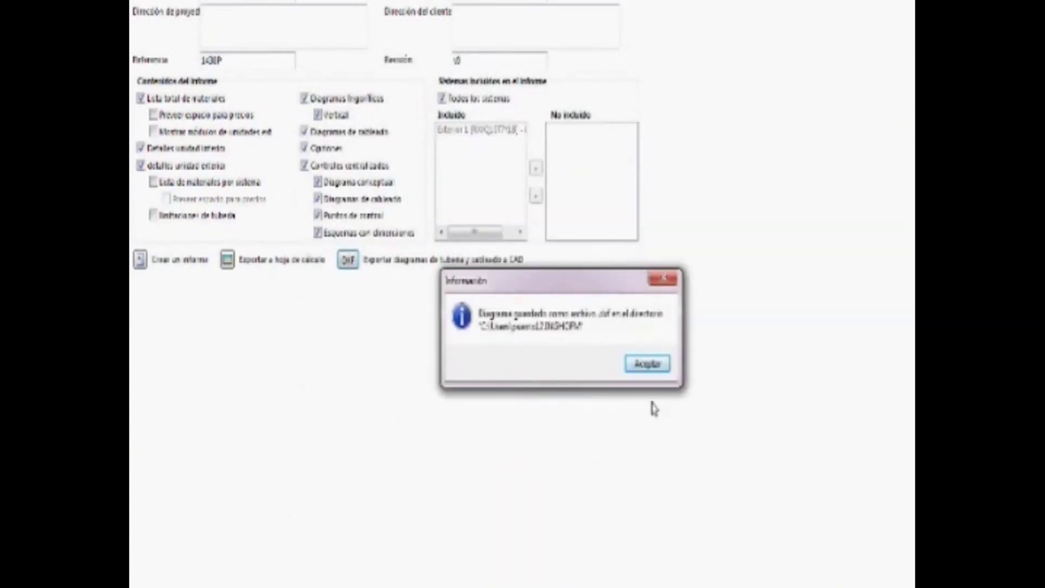
{"action": "left_click", "coordinate": [649, 365]}
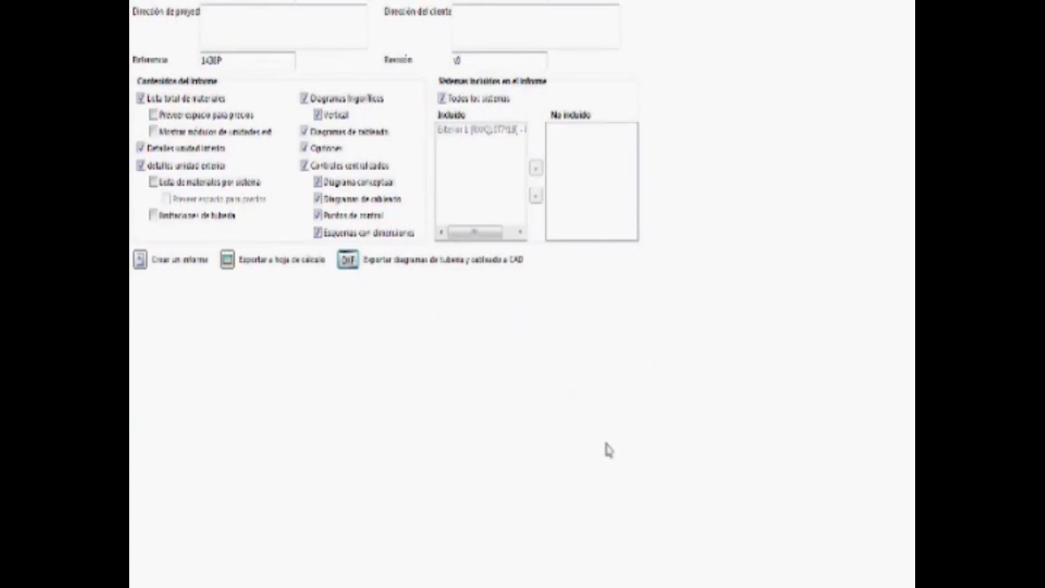